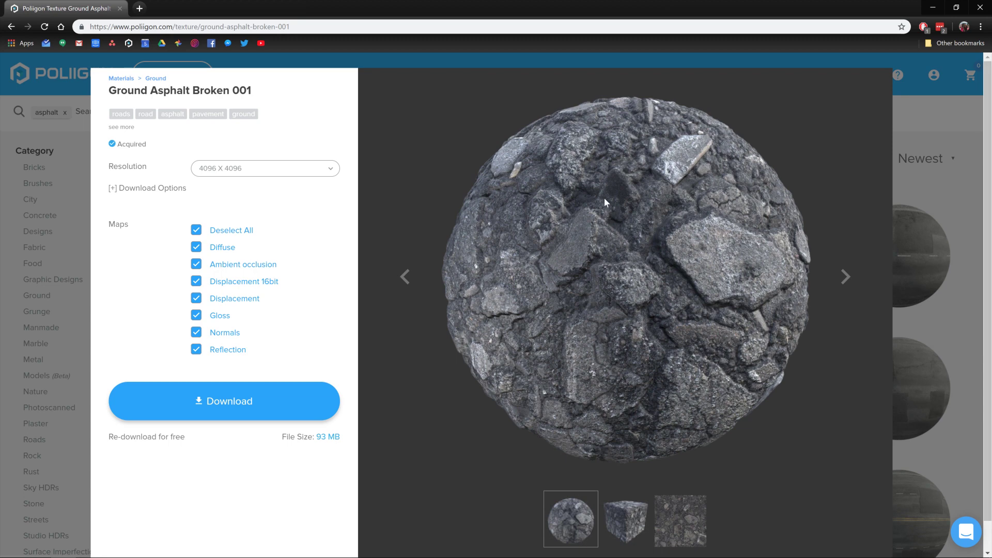
# Check which download resolutions are offered for the Ground Asphalt Broken 001 texture
pyautogui.click(231, 167)
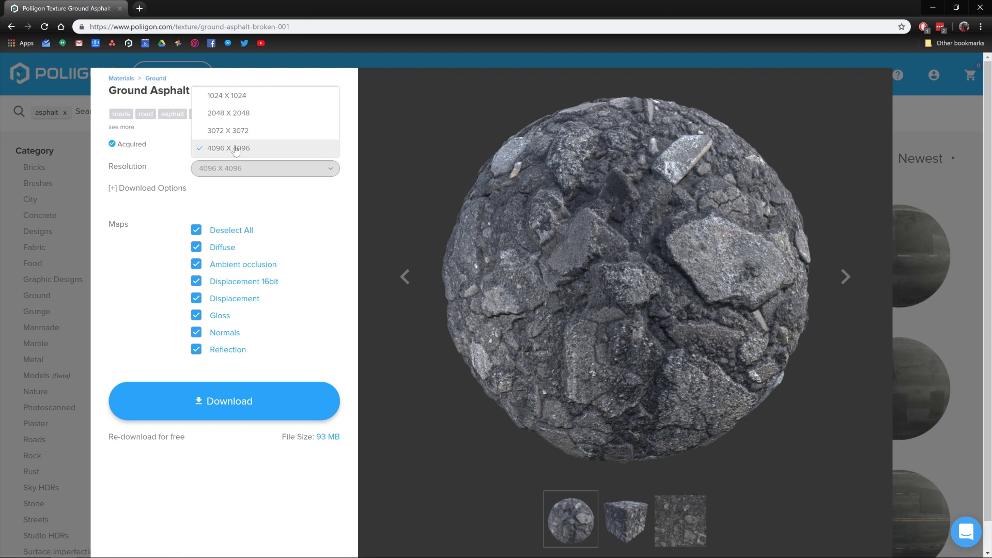
pyautogui.click(304, 204)
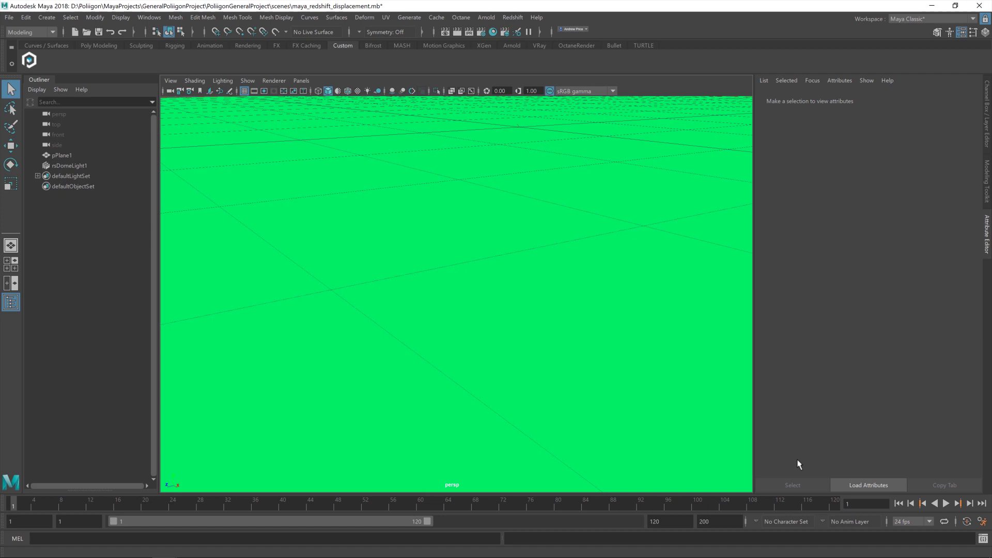
# In Maya, open the Poliigon Material Converter with the ground plane selected and browse to the Poliigon/Materials folder on drive D
pyautogui.click(428, 297)
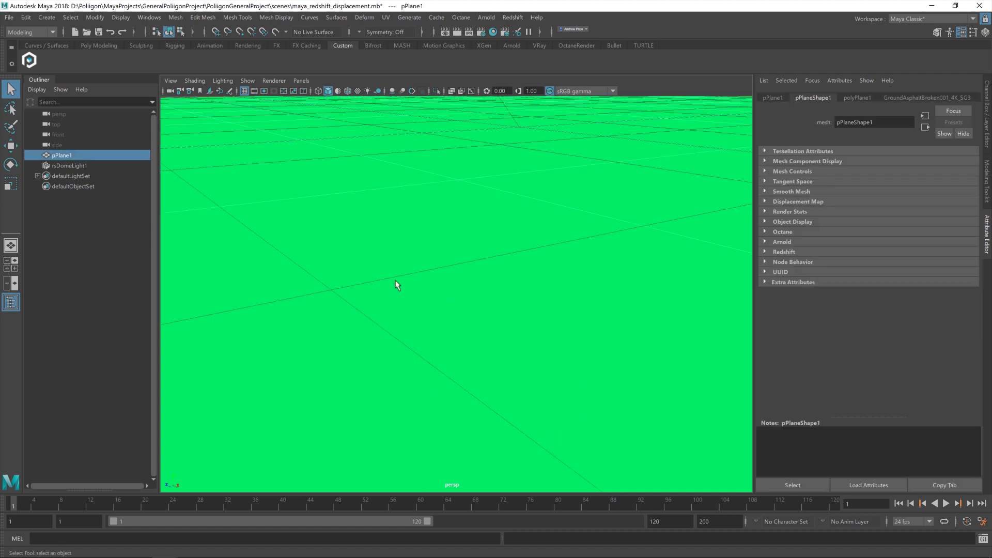
pyautogui.click(30, 61)
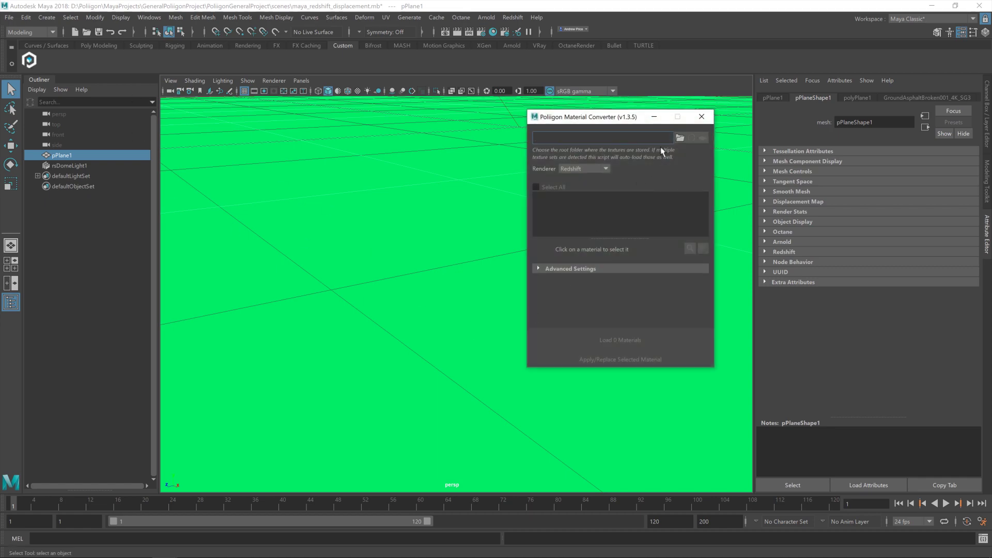
pyautogui.click(680, 139)
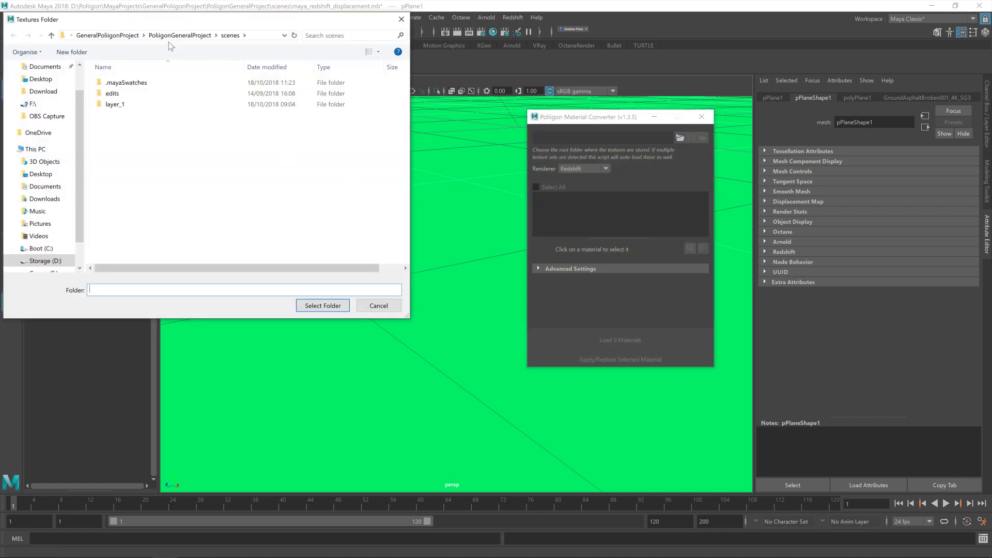
pyautogui.click(52, 261)
pyautogui.doubleClick(124, 147)
pyautogui.doubleClick(136, 142)
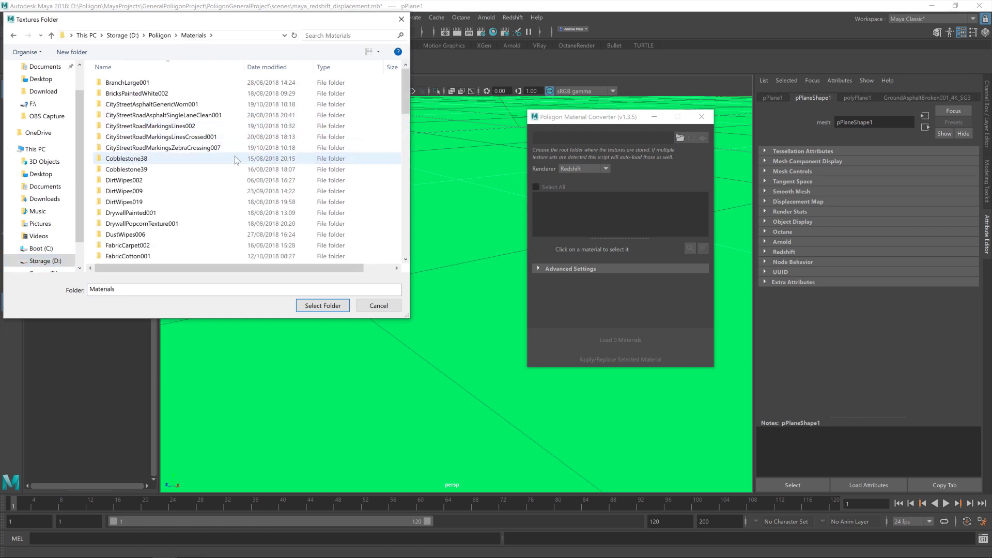
# Choose the GroundAsphaltBroken001 folder as the converter's texture source
pyautogui.scroll(-4, 212, 160)
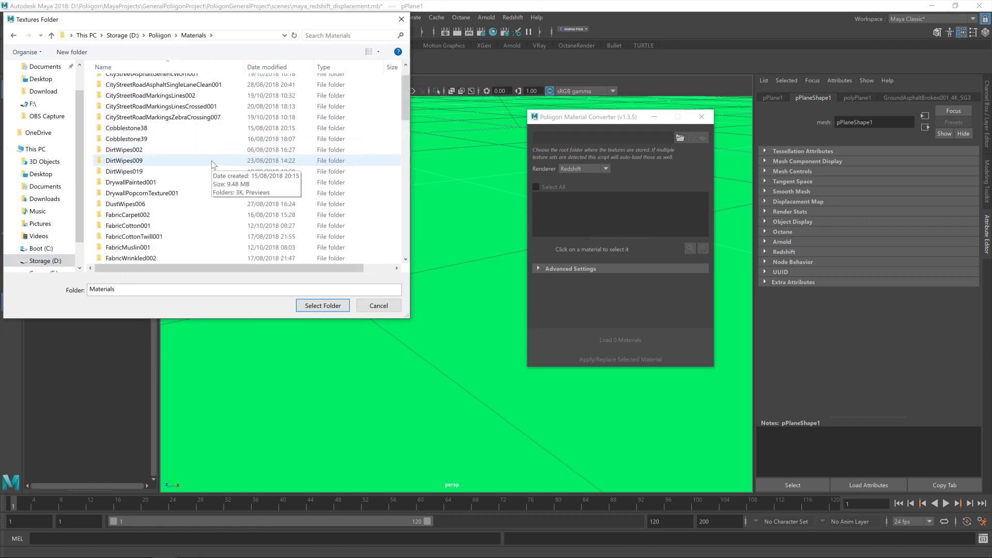
pyautogui.scroll(4, 212, 160)
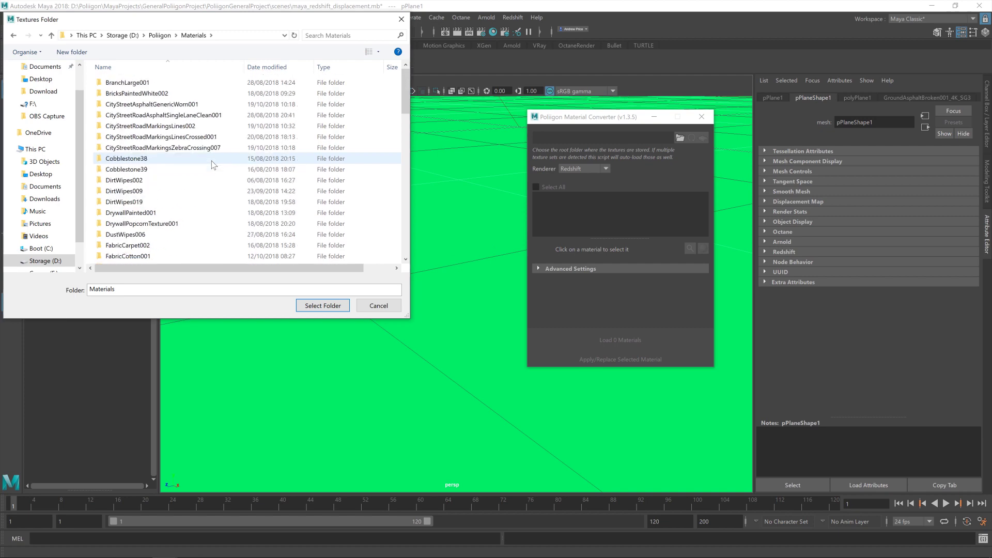
pyautogui.scroll(-9, 212, 160)
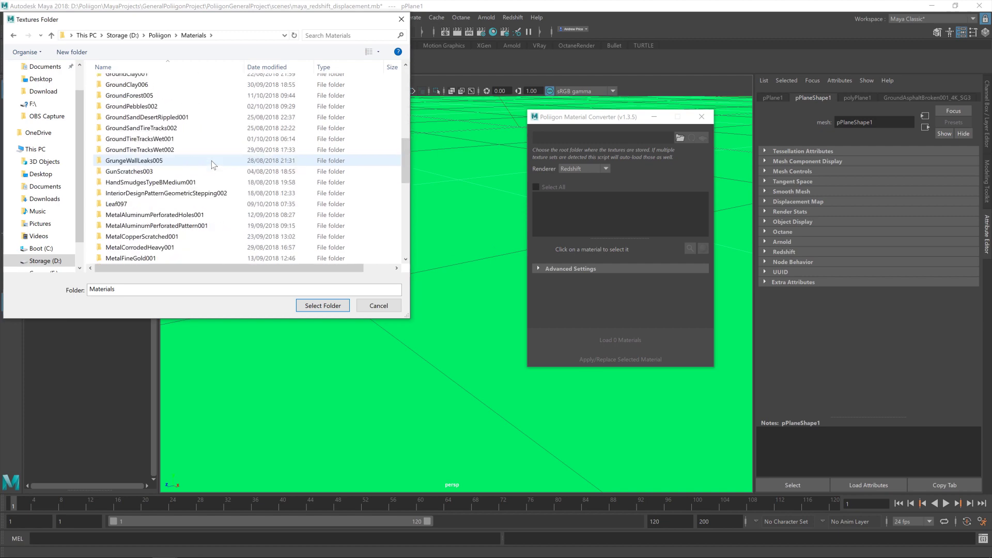
pyautogui.scroll(-3, 212, 160)
pyautogui.scroll(3, 211, 161)
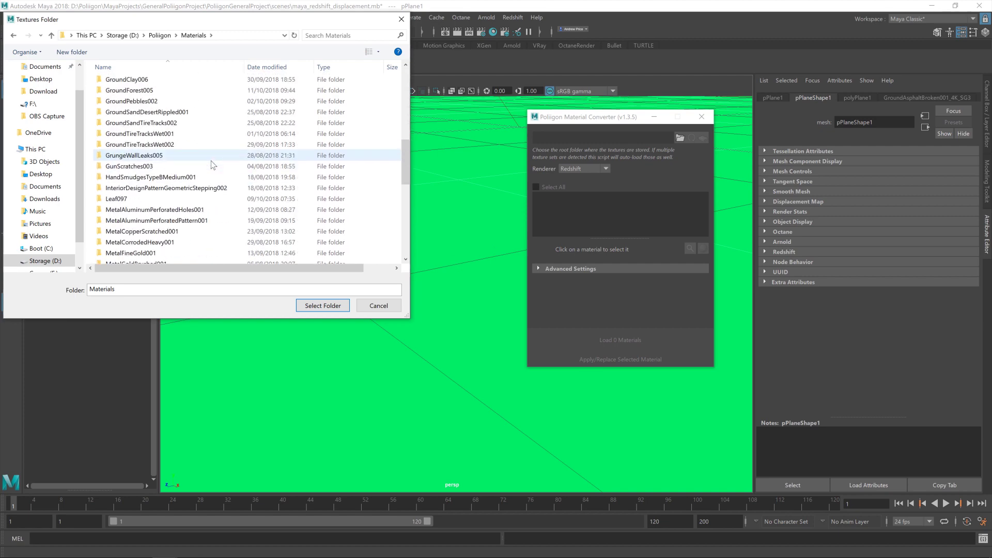
pyautogui.scroll(1, 174, 116)
pyautogui.click(168, 92)
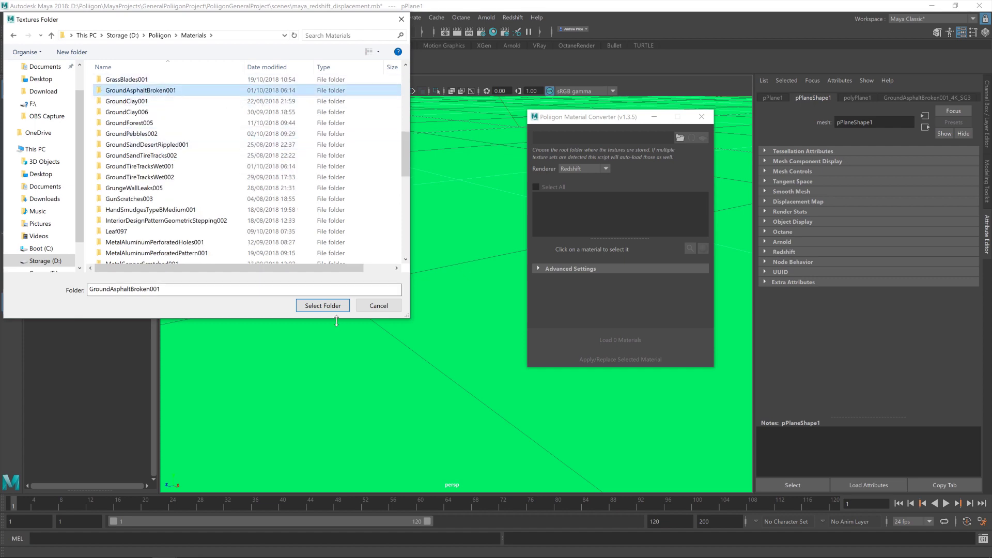
pyautogui.click(317, 304)
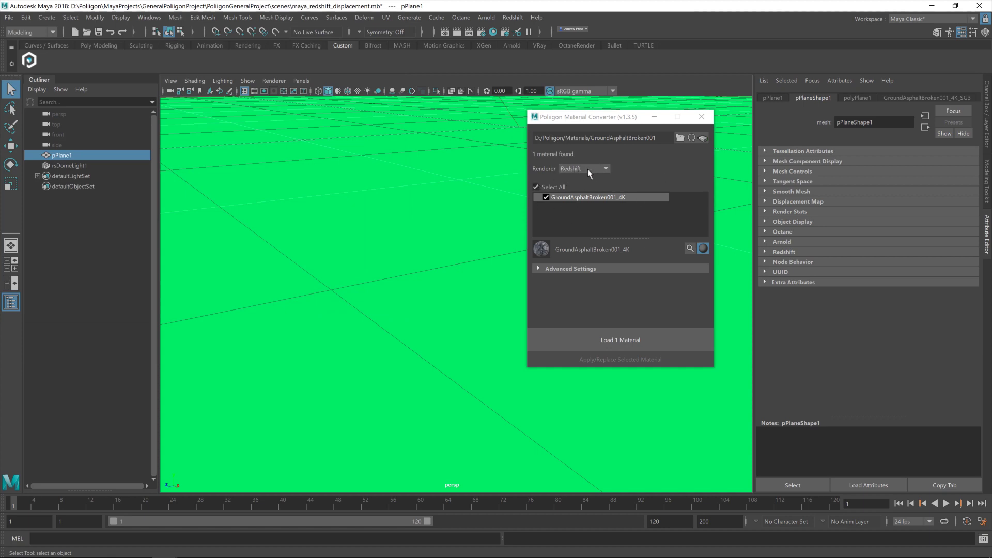
# Load the GroundAsphaltBroken001_4K material for the Redshift renderer and close the converter
pyautogui.click(620, 334)
pyautogui.click(498, 288)
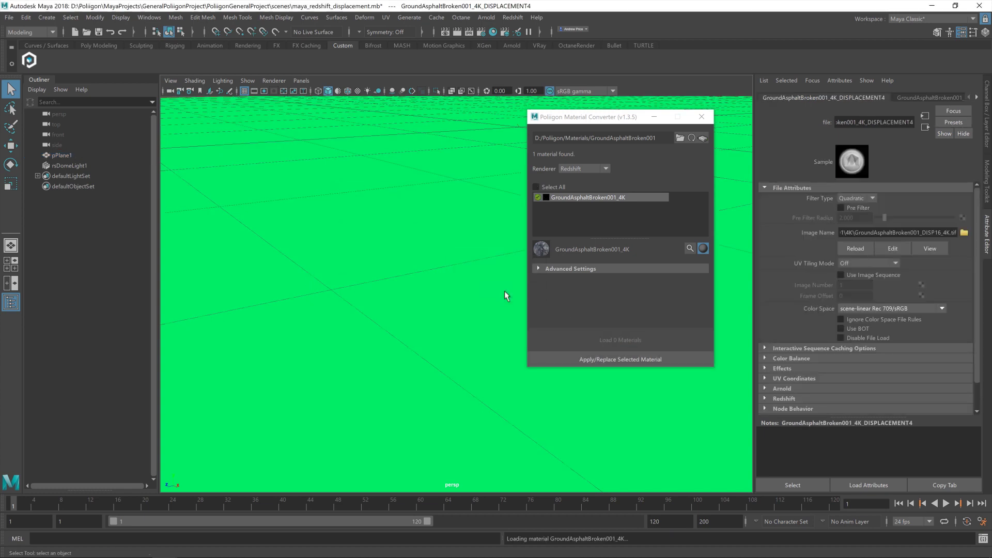
pyautogui.click(702, 116)
# Open the Hypershade and graph the network of the GroundAsphaltBroken001_4K material
pyautogui.click(493, 32)
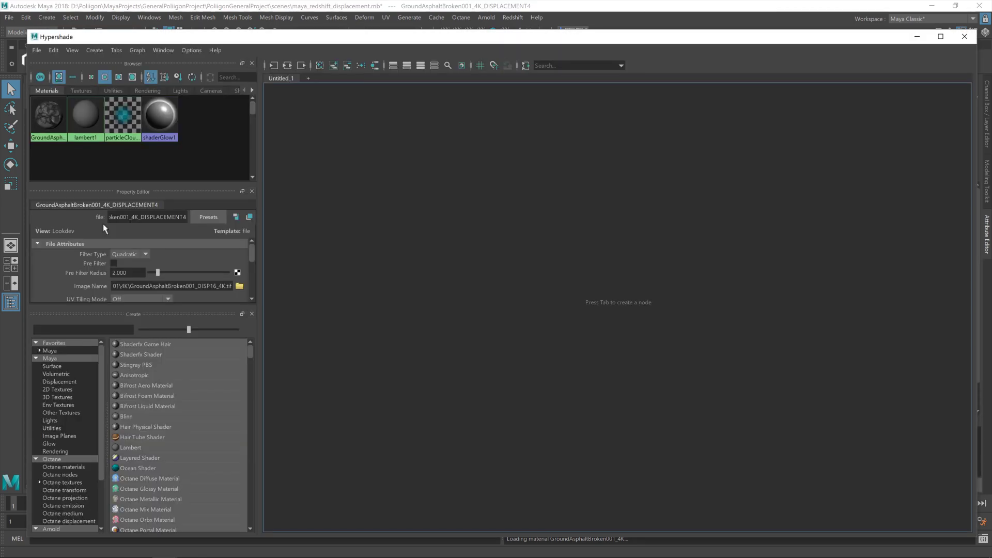
pyautogui.rightClick(47, 112)
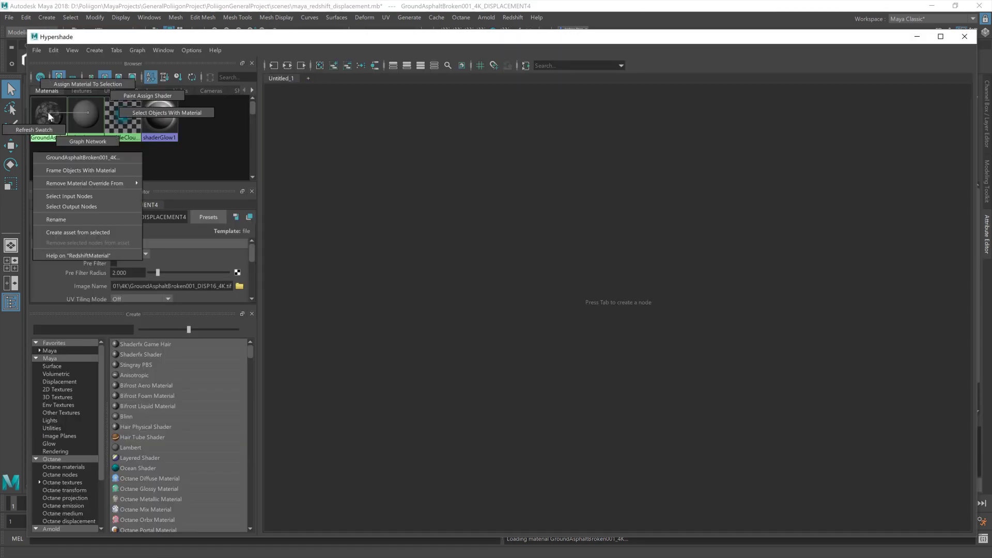
pyautogui.click(94, 142)
# Assign the GroundAsphaltBroken001_4K material to the ground plane pPlane1
pyautogui.moveTo(352, 40); pyautogui.dragTo(478, 209)
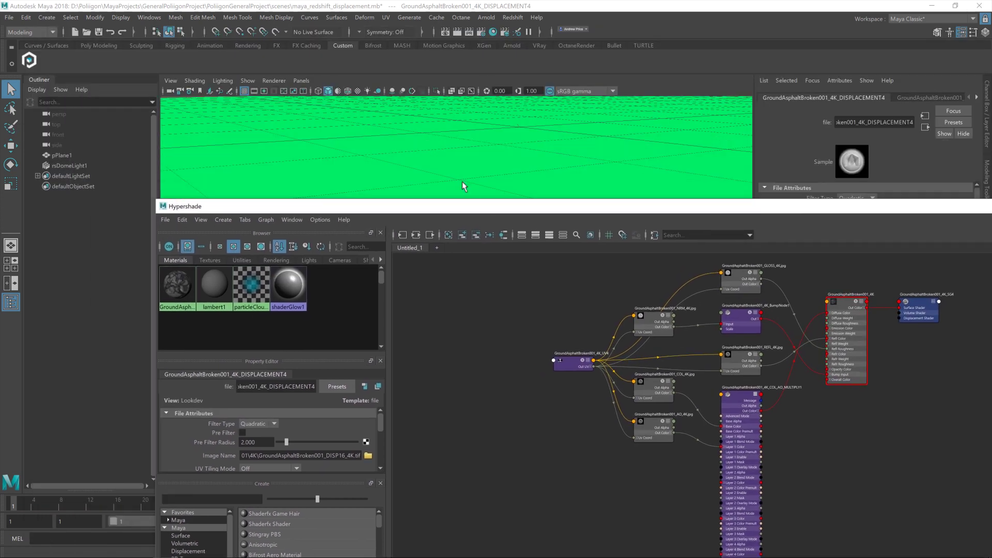
pyautogui.click(447, 159)
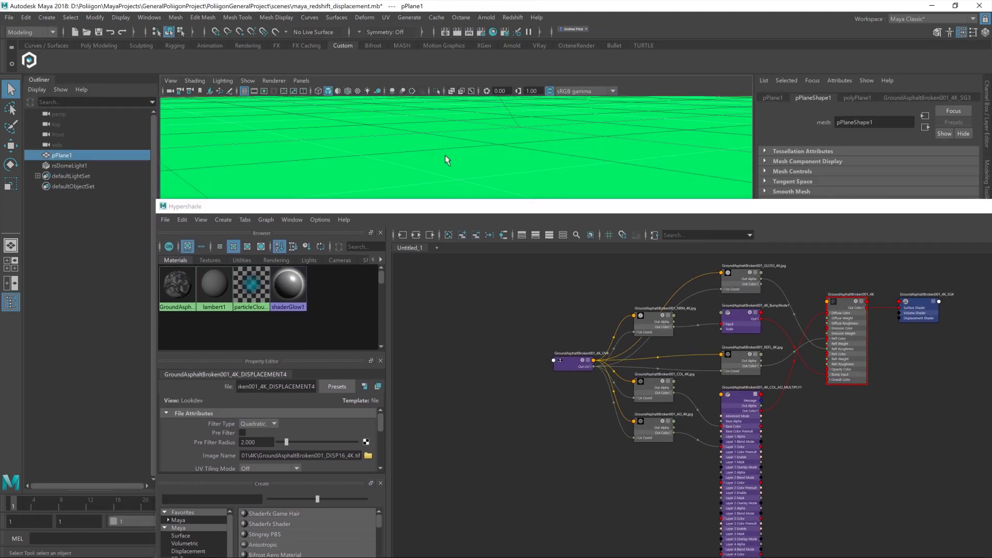
pyautogui.rightClick(181, 291)
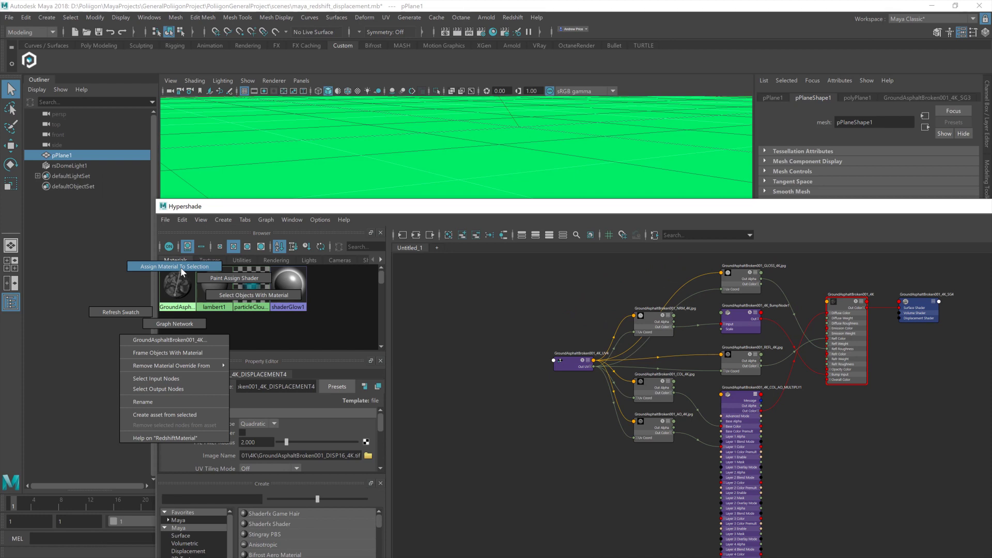
pyautogui.click(181, 268)
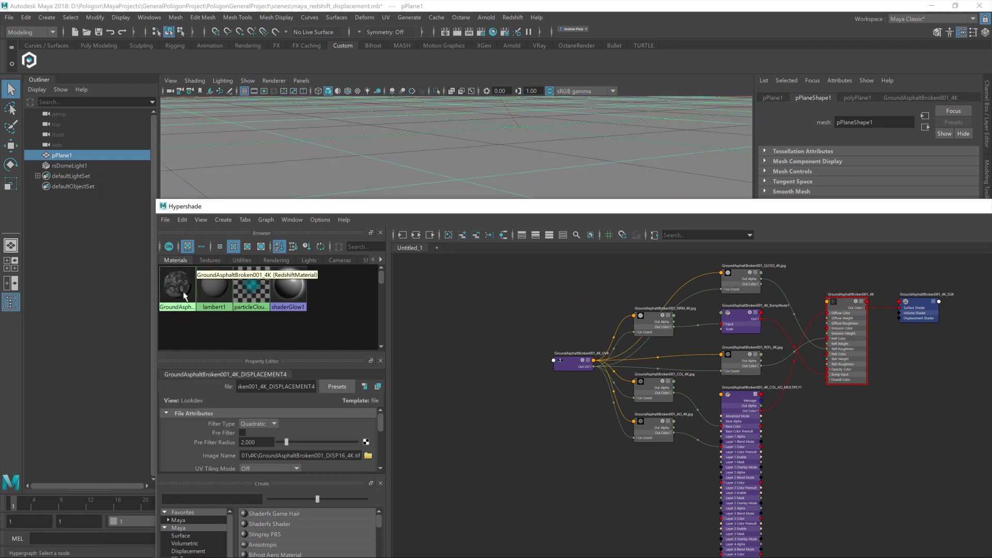
# Graph the input and output connections of the GroundAsphaltBroken001_4K shading group to inspect its displacement nodes
pyautogui.rightClick(182, 290)
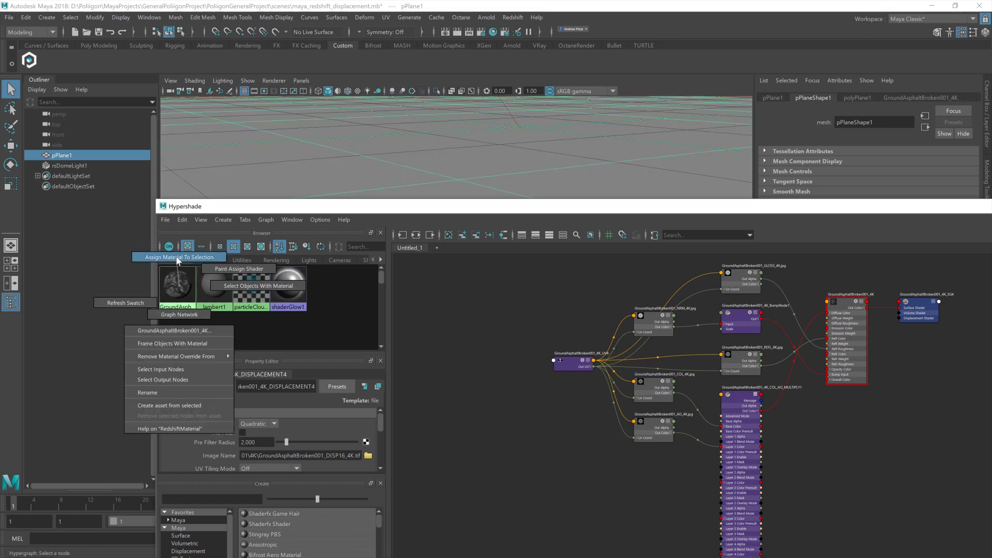
pyautogui.click(180, 314)
pyautogui.moveTo(534, 203); pyautogui.dragTo(381, 72)
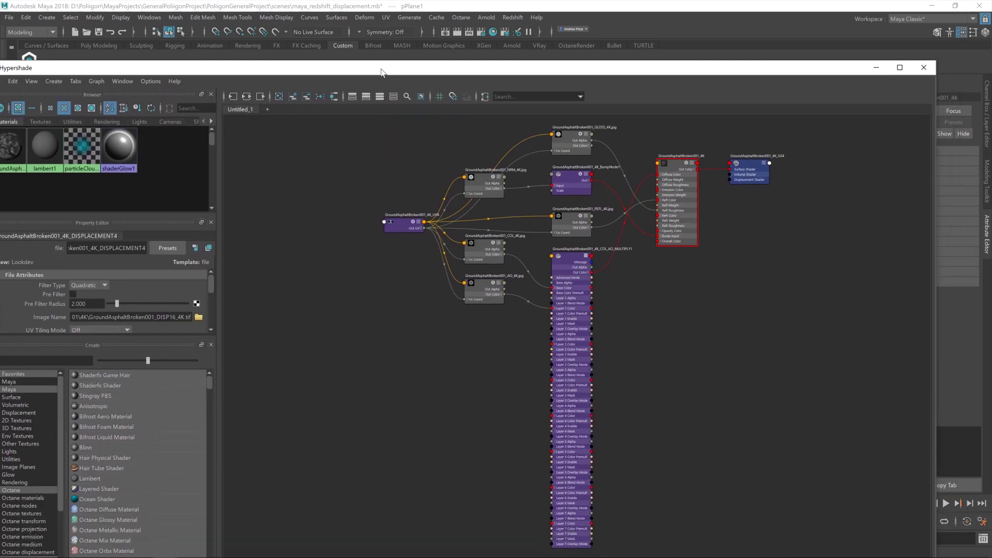
pyautogui.click(751, 165)
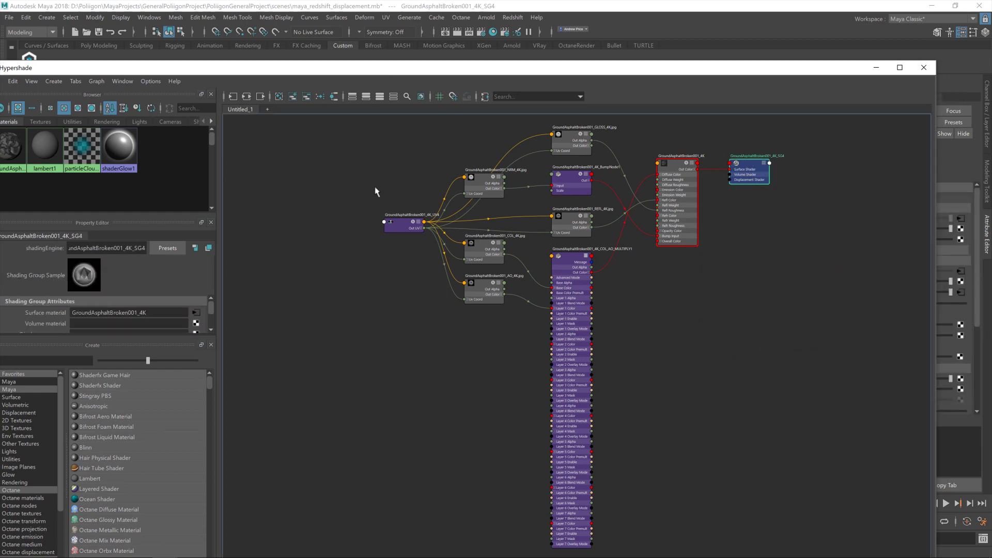
pyautogui.click(247, 98)
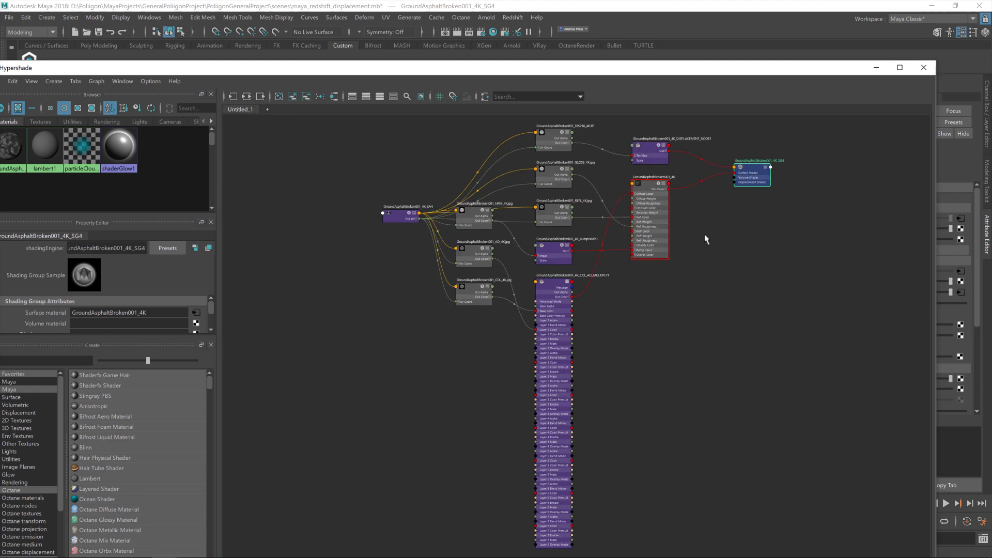
pyautogui.scroll(5, 721, 237)
pyautogui.scroll(-3, 659, 350)
pyautogui.scroll(-4, 661, 355)
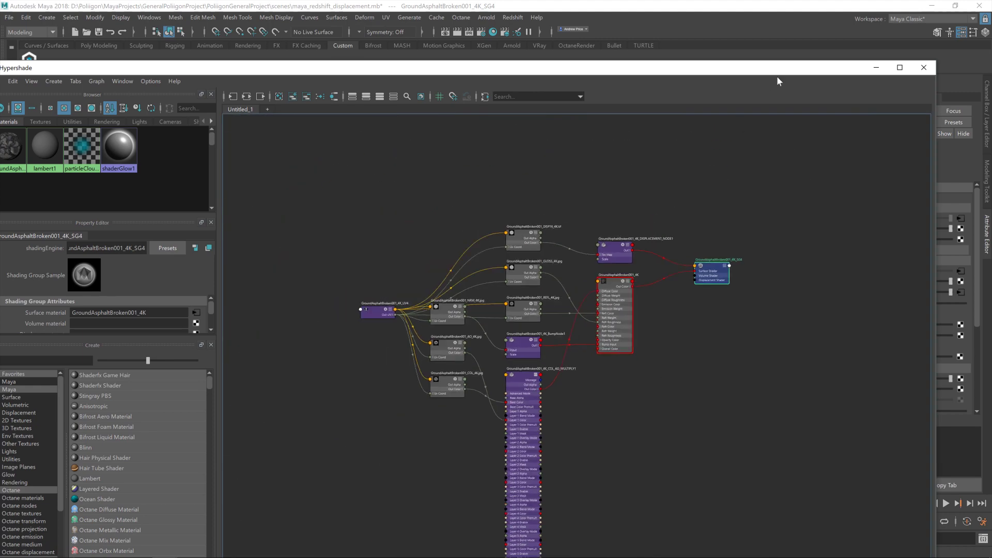
# Close the Hypershade and render the current frame with Redshift to check the texture scale on the plane
pyautogui.click(925, 68)
pyautogui.click(457, 31)
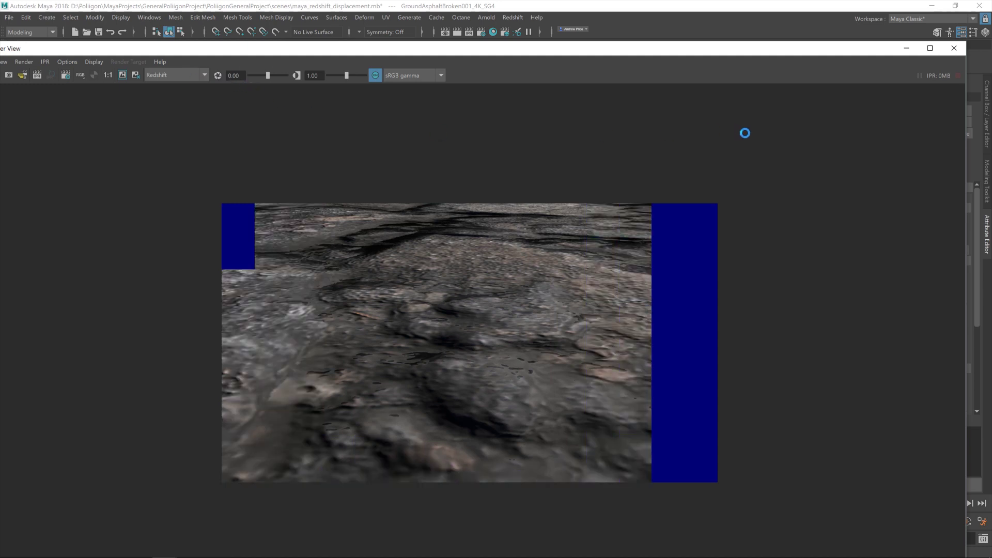
pyautogui.click(954, 48)
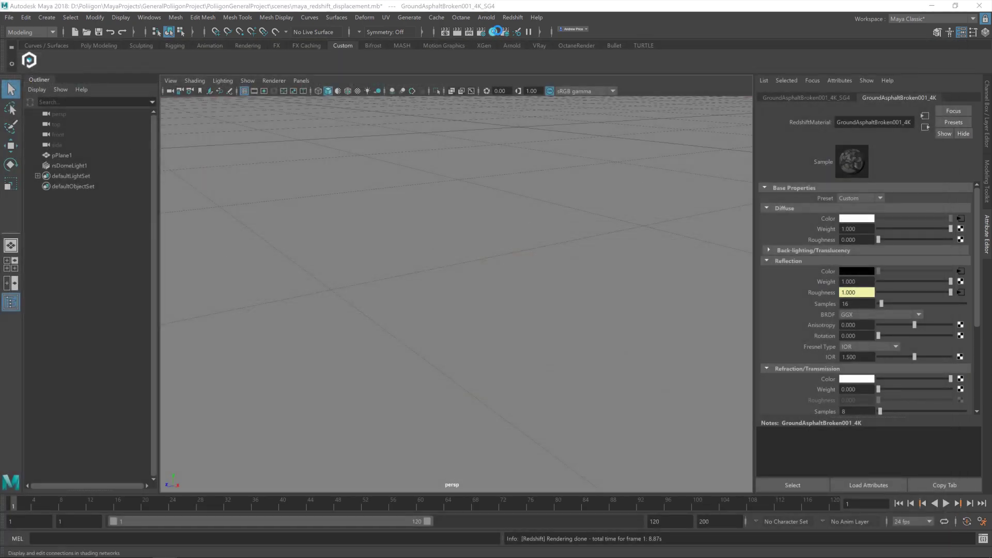
# Reopen the Hypershade and select the asphalt material's UV placement node
pyautogui.click(499, 30)
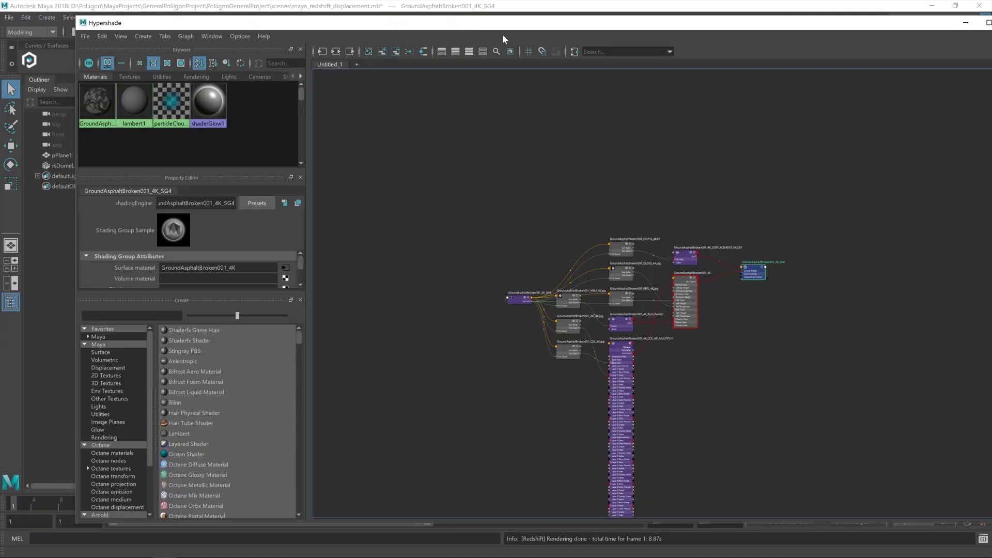
pyautogui.click(509, 299)
# Try a Coverage of 15 by 15 on the UV placement node
pyautogui.doubleClick(175, 241)
pyautogui.write('15')
pyautogui.press('Tab')
pyautogui.write('15')
pyautogui.press('Return')
pyautogui.hotkey('shift', 'Tab')
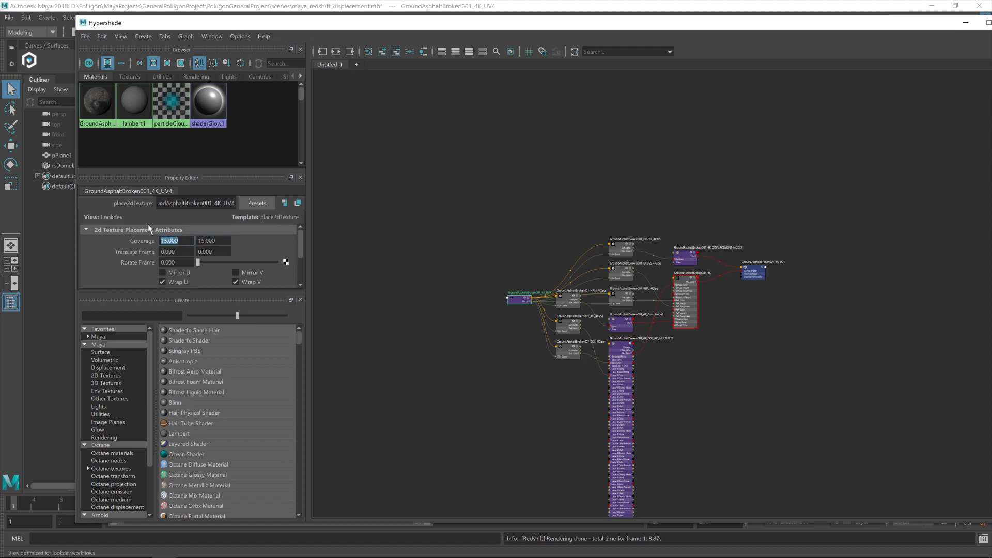
# Set the placement node's Repeat UV to 15 by 15
pyautogui.scroll(-2, 148, 224)
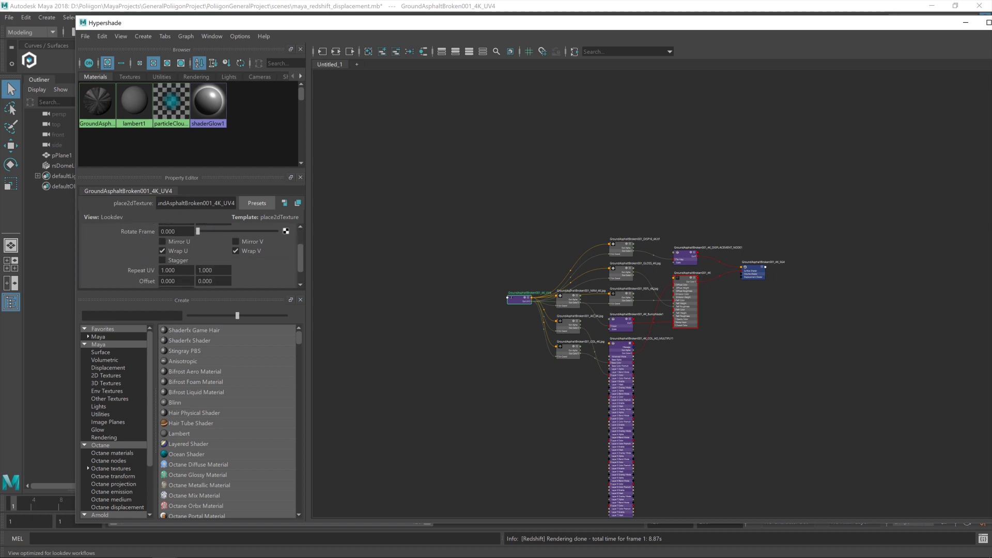
pyautogui.doubleClick(175, 270)
pyautogui.write('15')
pyautogui.press('Tab')
pyautogui.write('15')
pyautogui.press('Return')
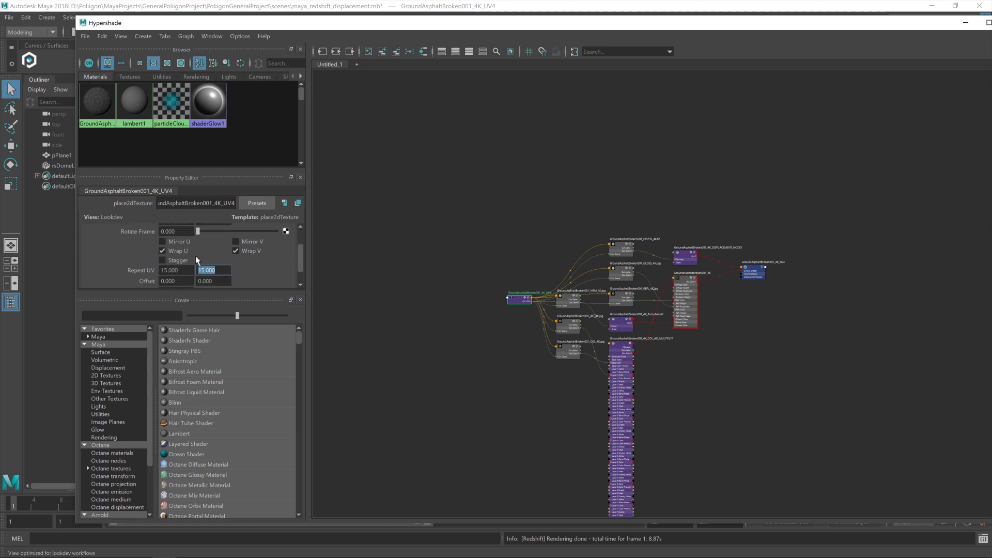
# Close the Hypershade, render the current frame again to examine the tiled asphalt, and dismiss the render
pyautogui.moveTo(962, 23); pyautogui.dragTo(869, 24)
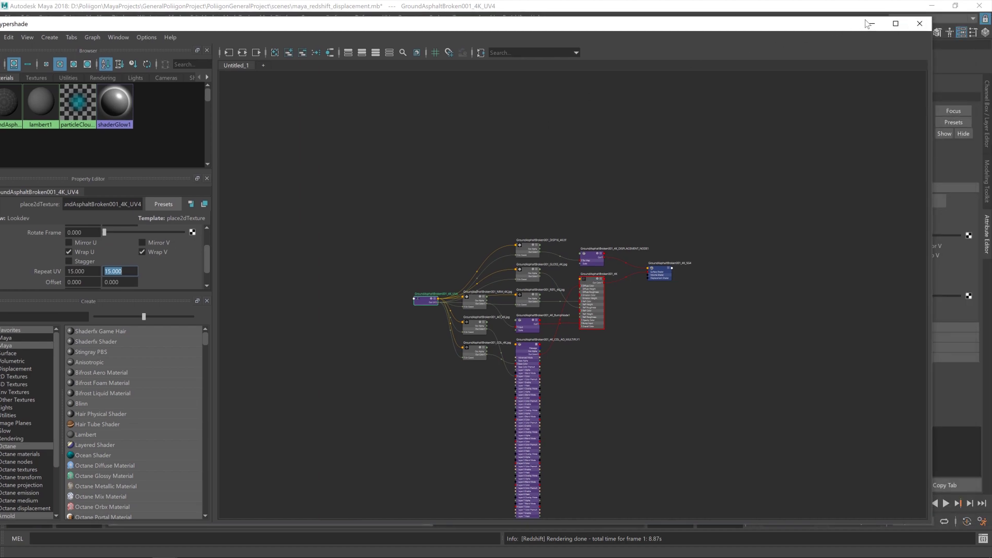
pyautogui.click(923, 23)
pyautogui.click(458, 32)
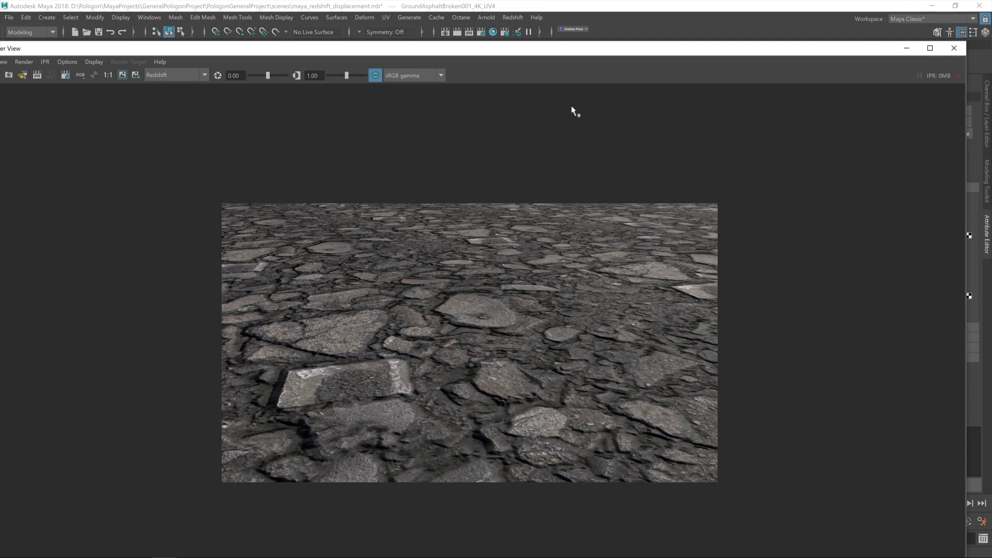
pyautogui.moveTo(967, 43); pyautogui.dragTo(566, 244)
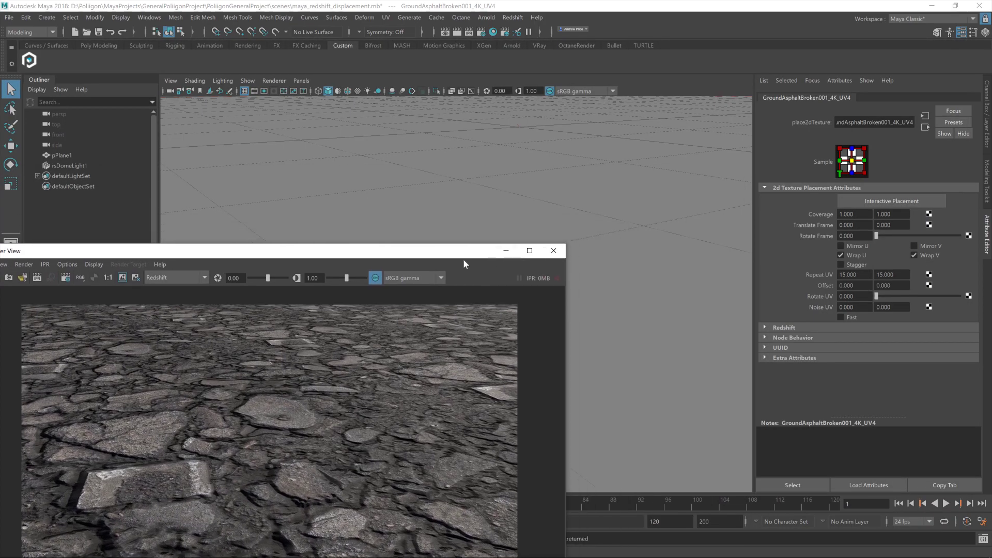
pyautogui.moveTo(464, 253); pyautogui.dragTo(593, 42)
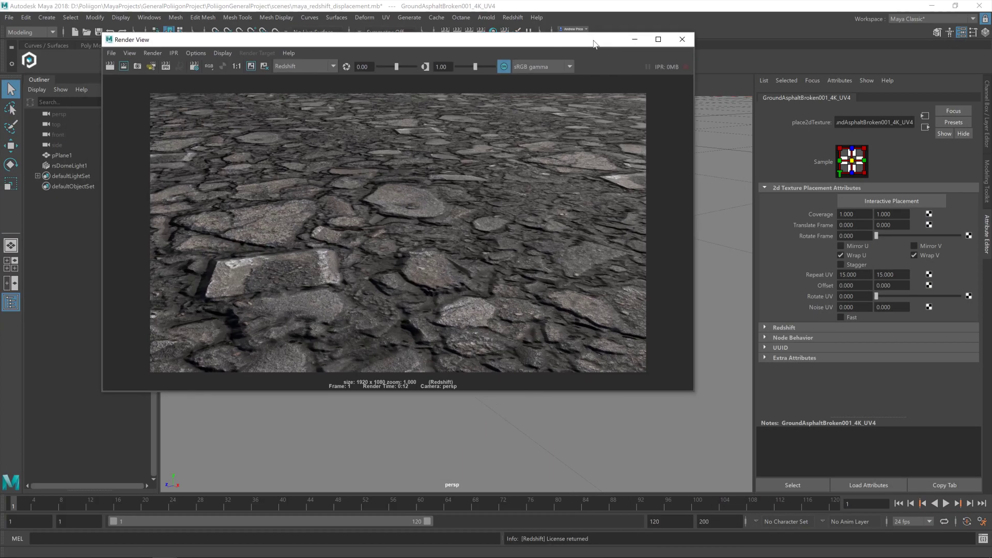
pyautogui.click(682, 40)
# Enable Redshift tessellation on the ground plane's shape and set its Maximum Subdivisions to 4
pyautogui.click(516, 184)
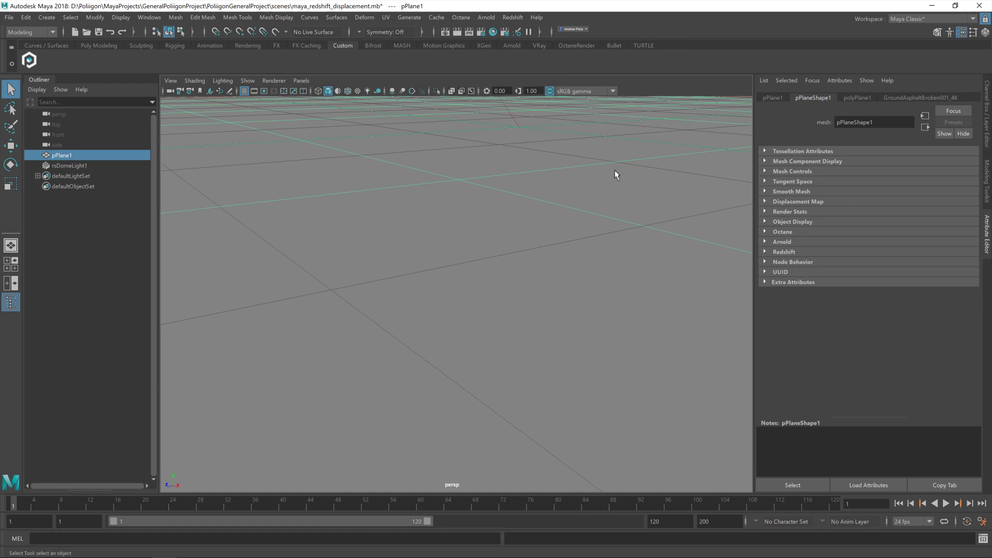
pyautogui.click(767, 251)
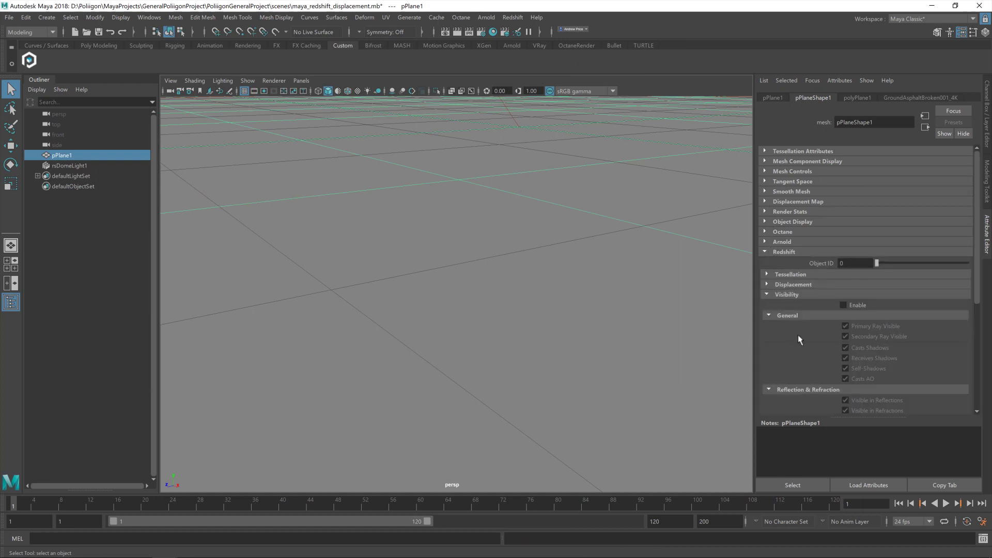
pyautogui.click(767, 296)
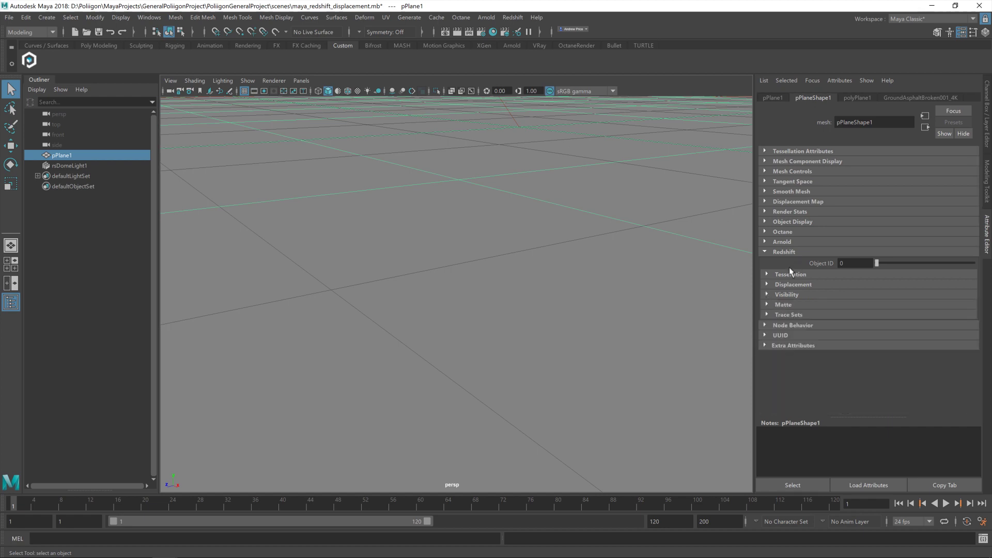
pyautogui.click(769, 272)
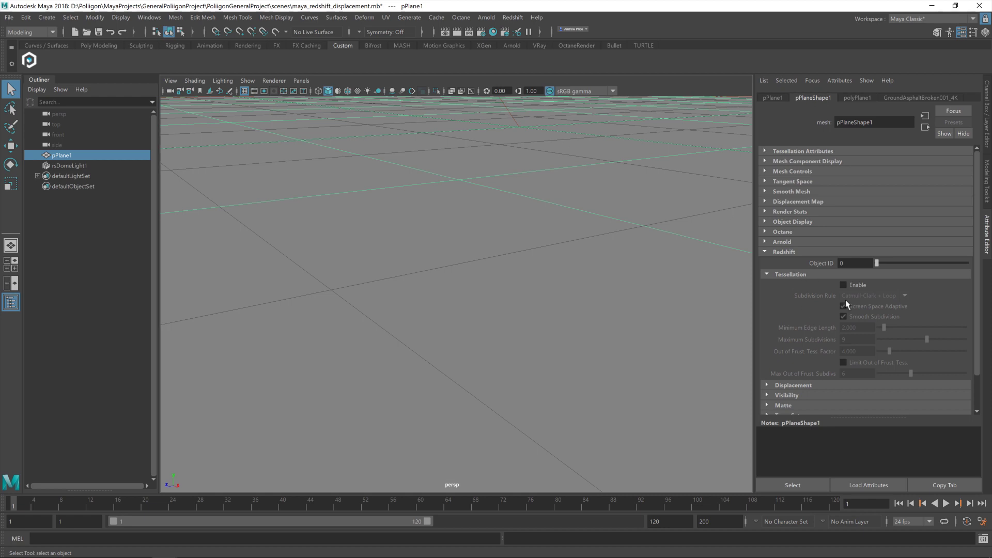
pyautogui.click(843, 284)
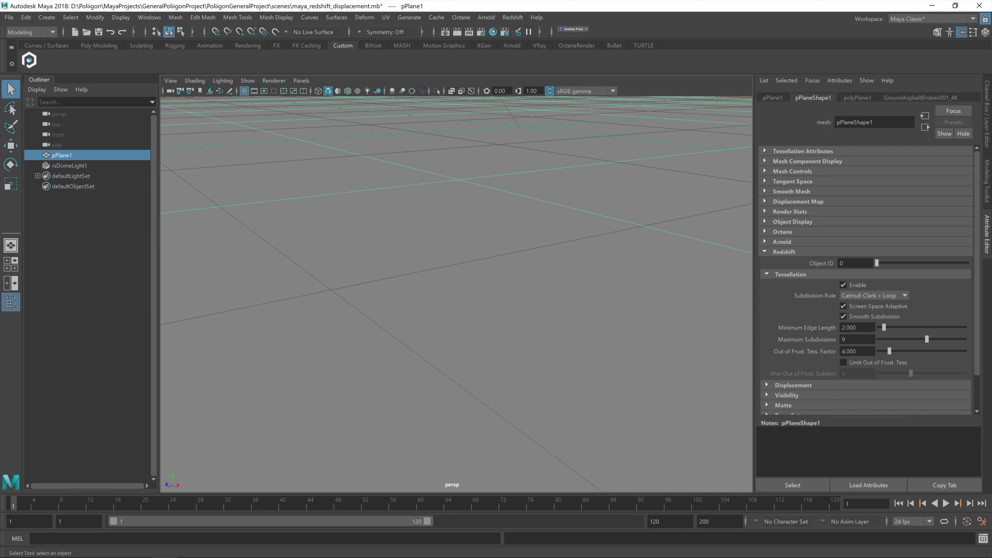
pyautogui.moveTo(928, 336); pyautogui.dragTo(907, 341)
pyautogui.moveTo(902, 338)
pyautogui.mouseDown()
pyautogui.moveTo(890, 343)
pyautogui.moveTo(900, 340)
pyautogui.mouseUp()
# Enable Redshift displacement on the plane's shape and redisplay its tessellation settings
pyautogui.click(783, 276)
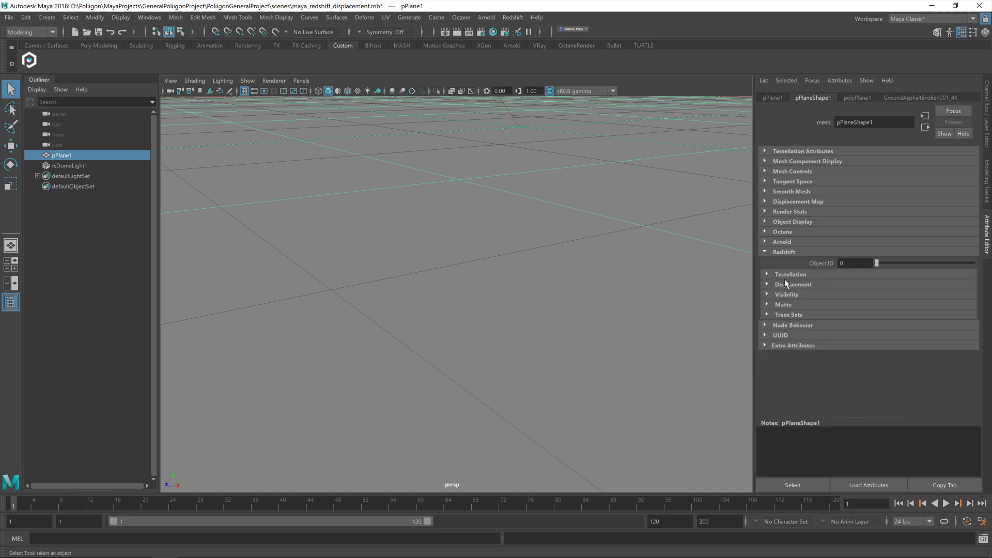
pyautogui.click(787, 285)
pyautogui.click(843, 295)
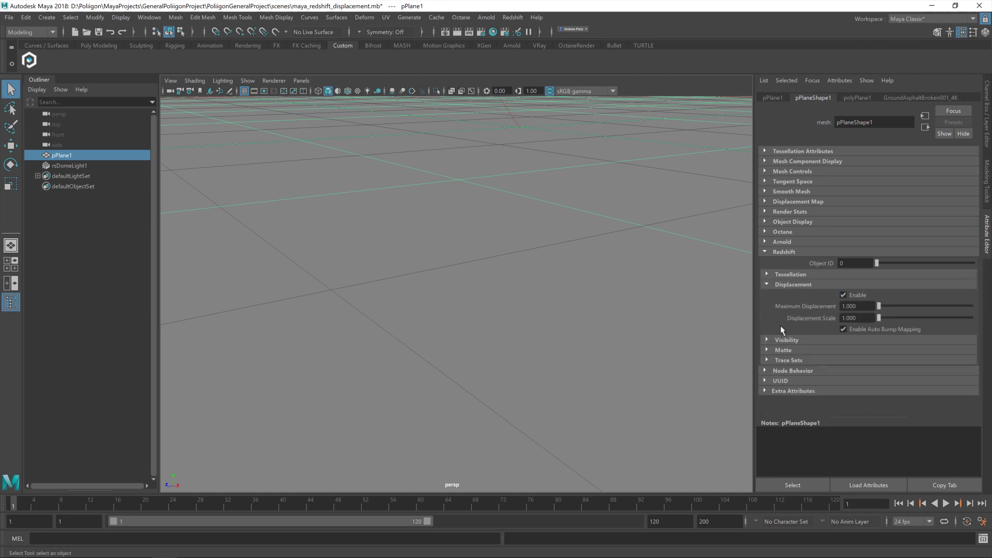
pyautogui.click(792, 274)
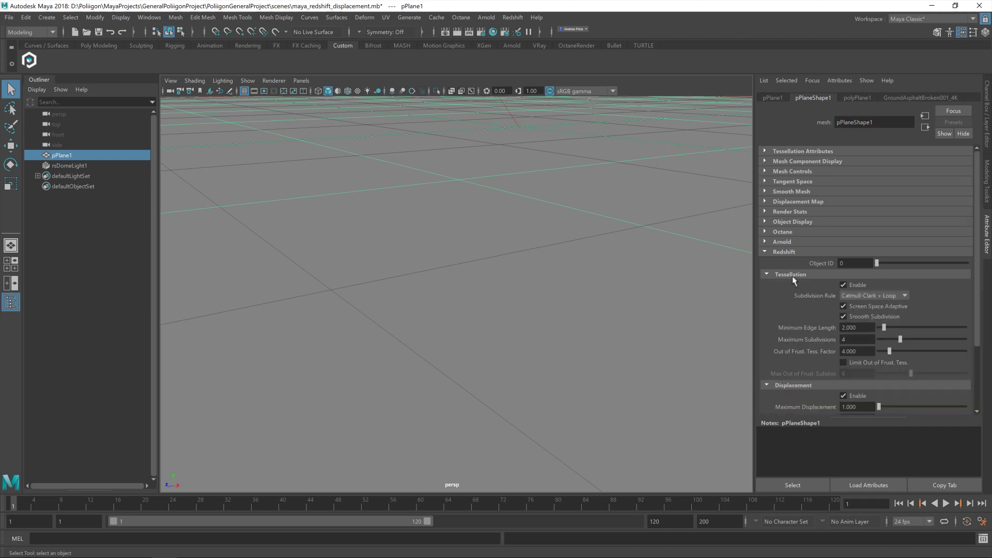
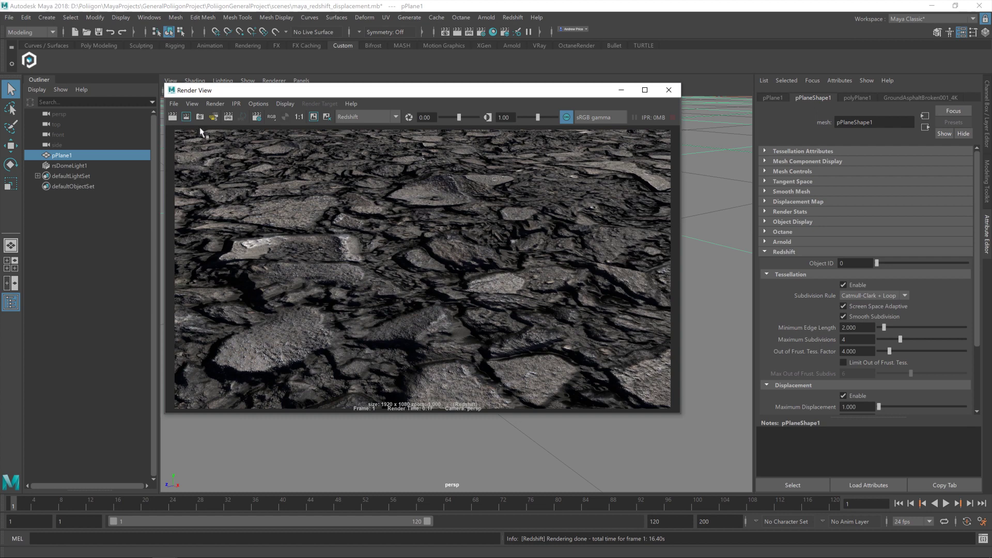
# Start an IPR render and set the plane's tessellation Maximum Subdivisions to 9
pyautogui.click(228, 117)
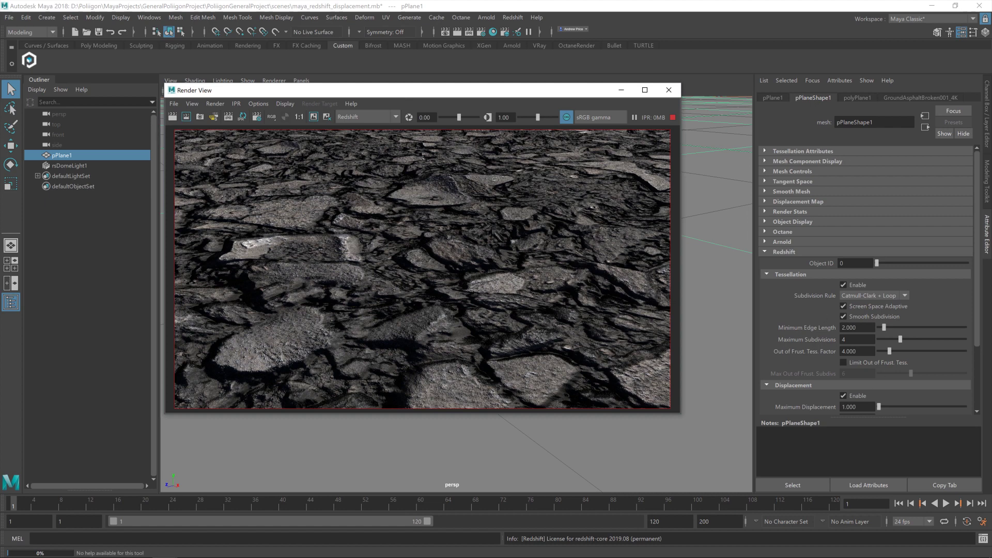
pyautogui.moveTo(445, 91); pyautogui.dragTo(423, 83)
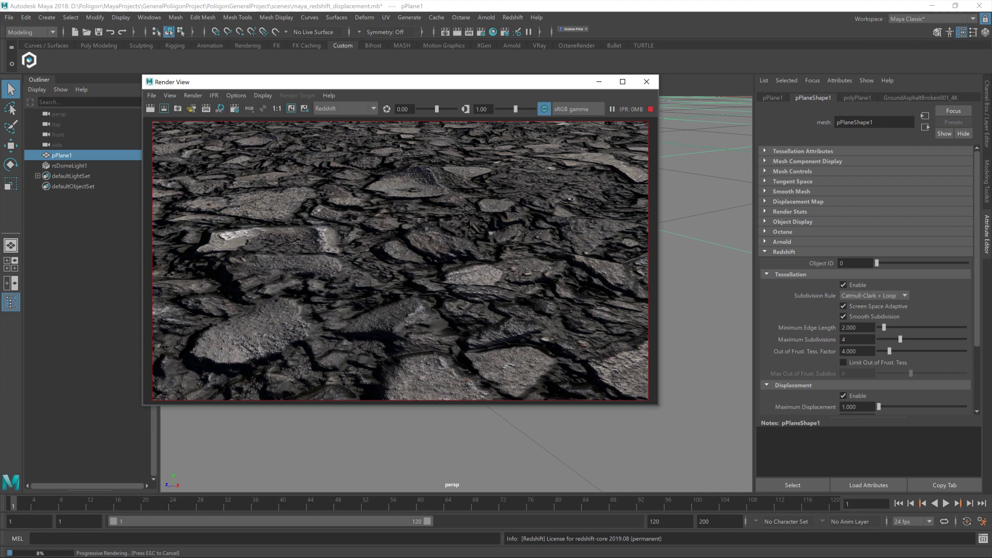
pyautogui.click(857, 339)
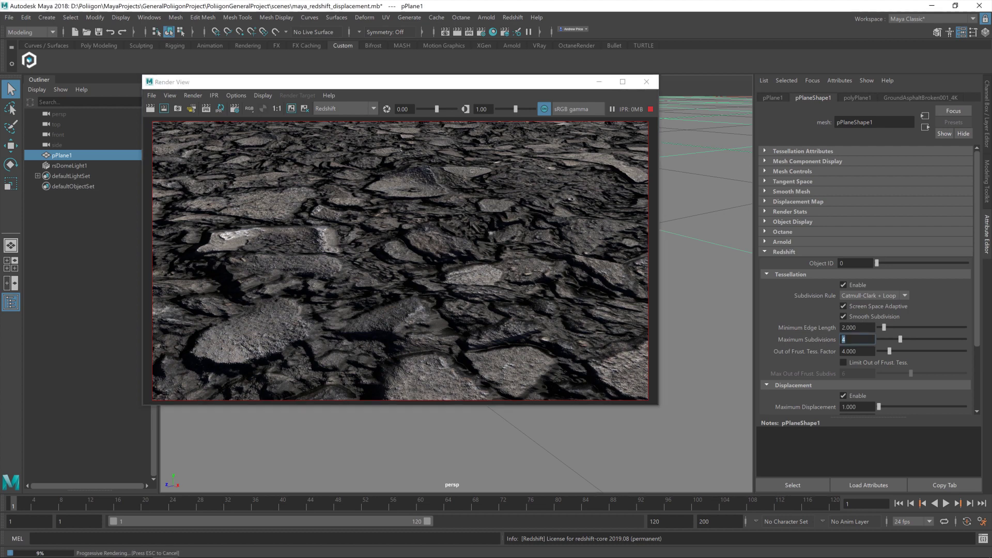
pyautogui.write('8')
pyautogui.press('Return')
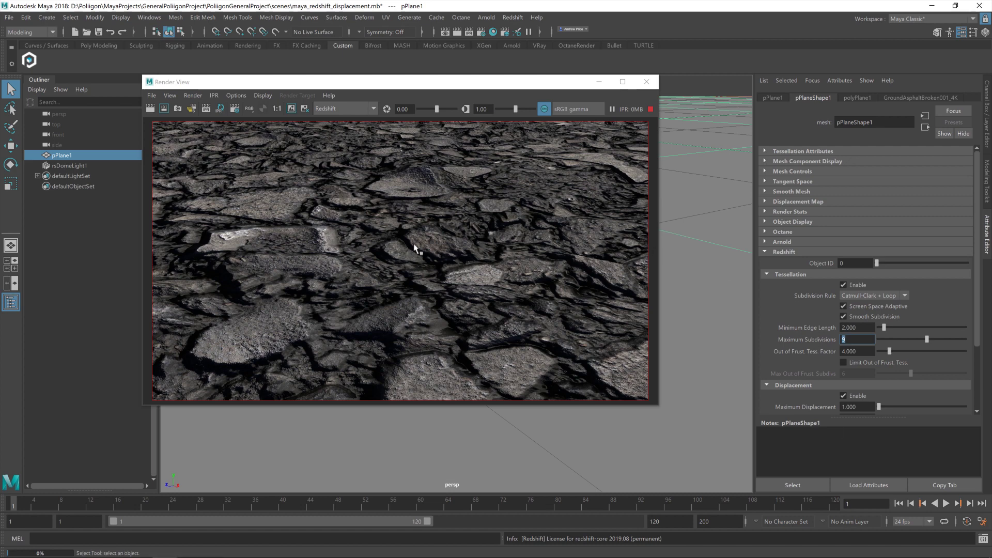
# Stop the IPR and render the current frame to examine the displaced asphalt
pyautogui.click(655, 109)
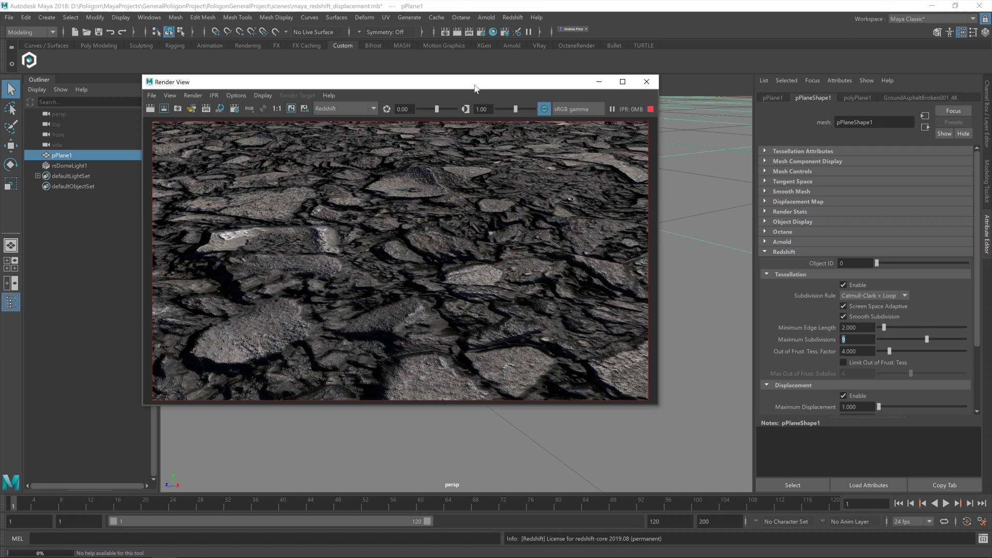
pyautogui.moveTo(497, 88); pyautogui.dragTo(557, 87)
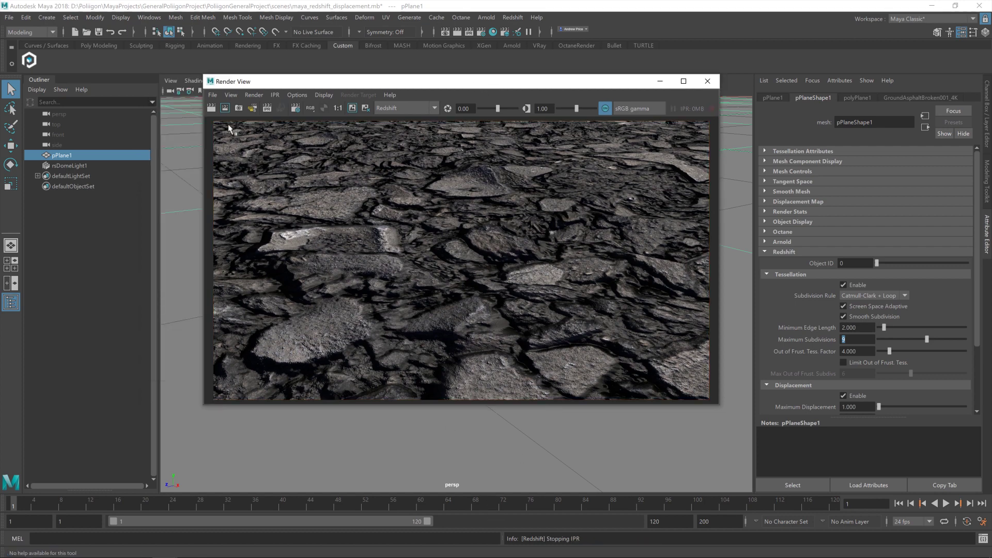
pyautogui.click(211, 108)
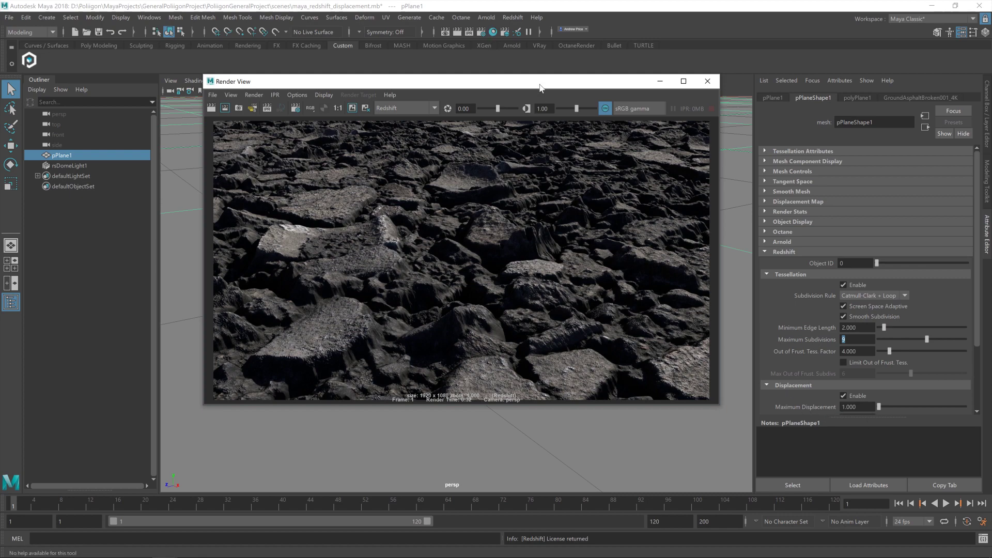
# Set the Scale of the asphalt material's displacement node to 0.18 in the Hypershade, and render the current frame again
pyautogui.click(492, 32)
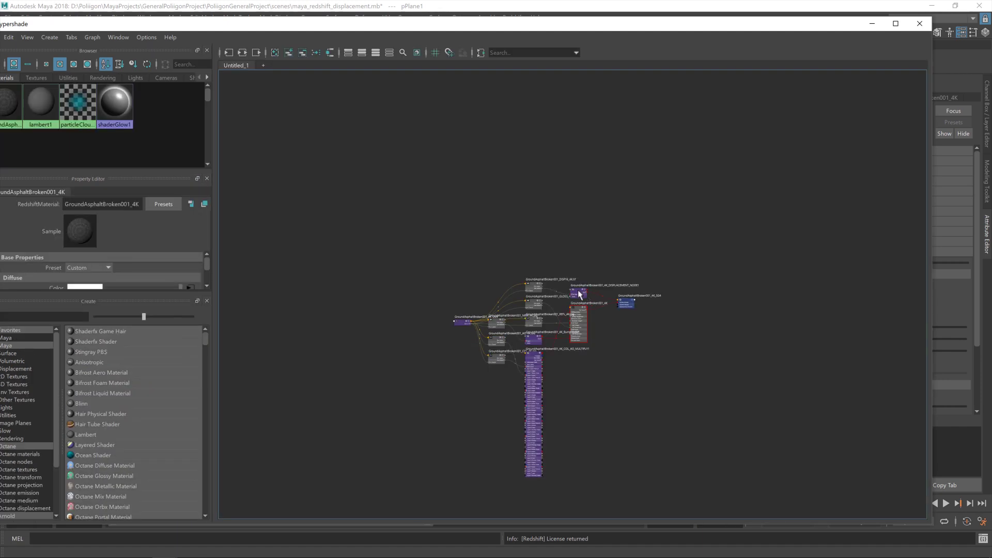
pyautogui.click(580, 293)
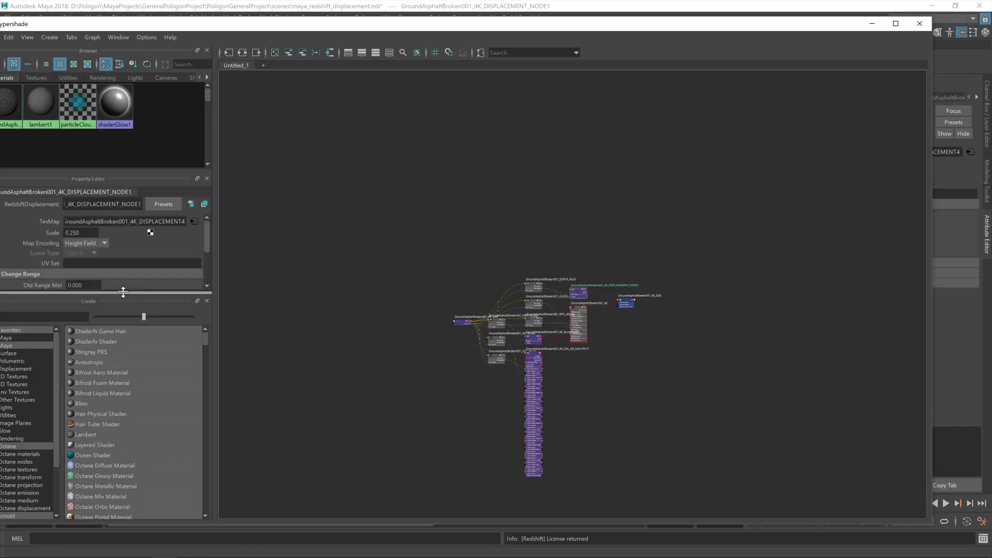
pyautogui.scroll(-3, 103, 248)
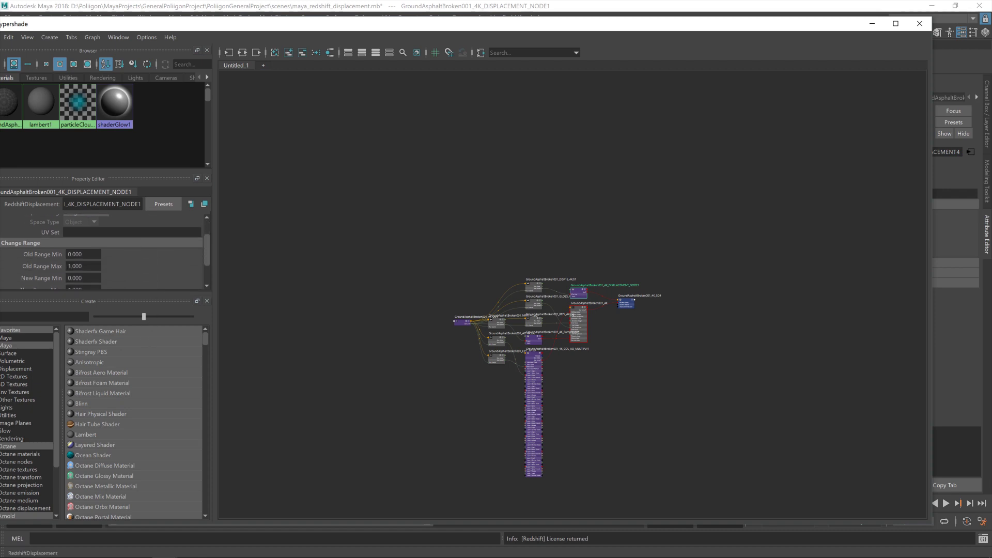
pyautogui.scroll(3, 103, 252)
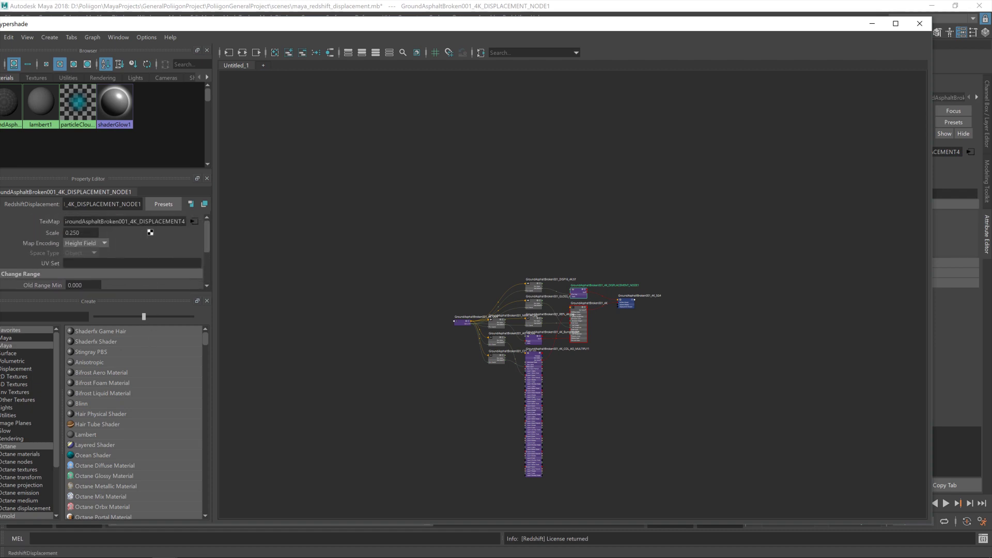
pyautogui.doubleClick(76, 233)
pyautogui.write('180')
pyautogui.press('Return')
pyautogui.click(921, 23)
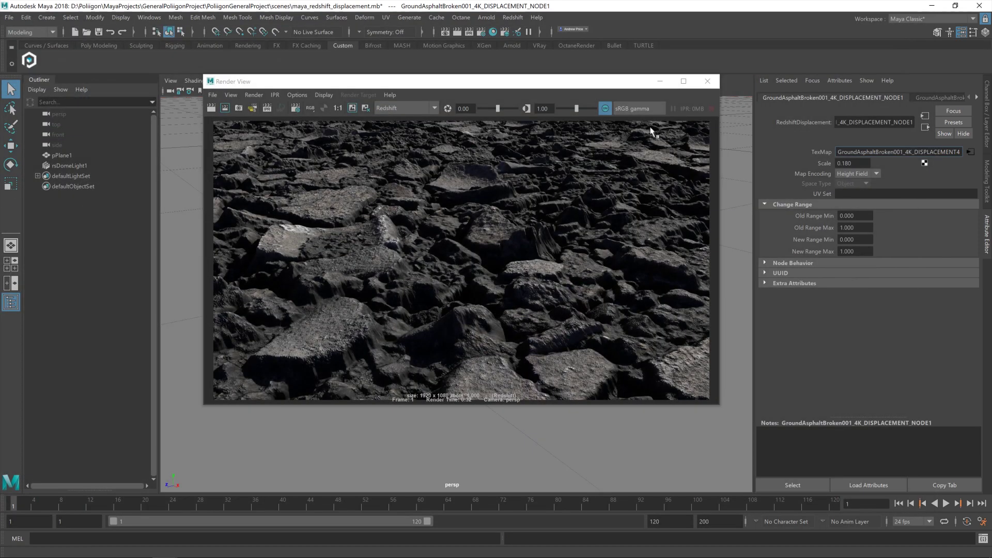
pyautogui.click(211, 109)
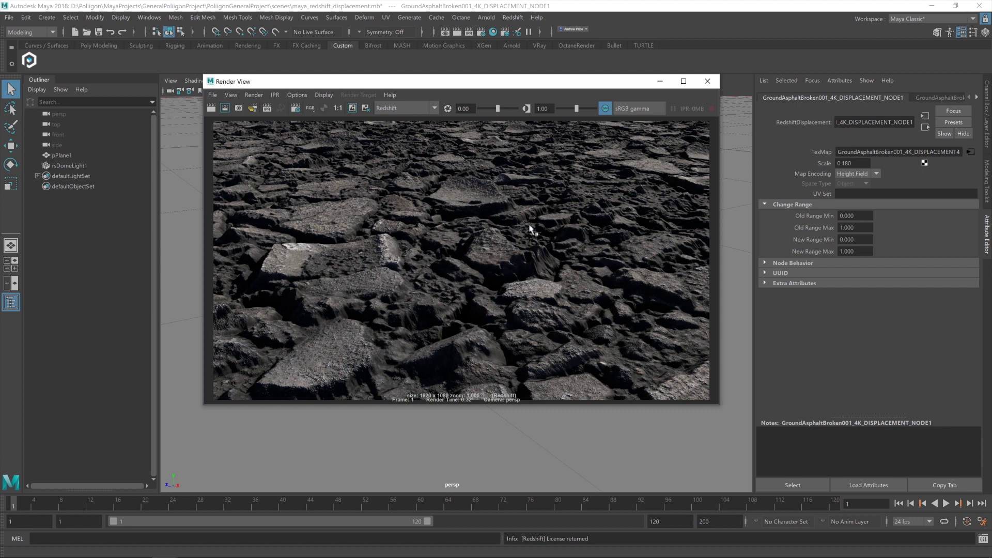
# Select the ground plane, set its tessellation Maximum Subdivisions to 8, and render the current frame
pyautogui.click(734, 152)
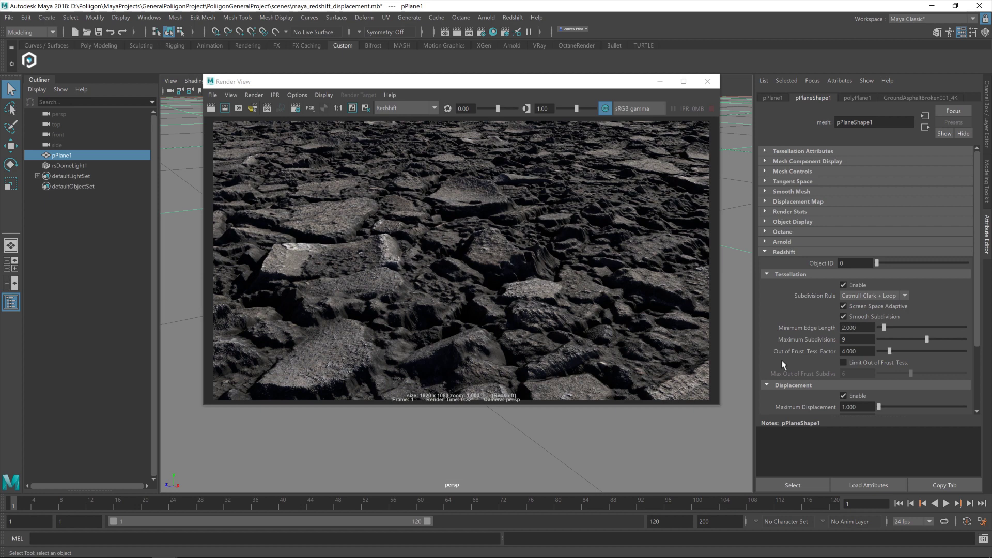
pyautogui.doubleClick(852, 340)
pyautogui.write('8')
pyautogui.press('Return')
pyautogui.click(212, 113)
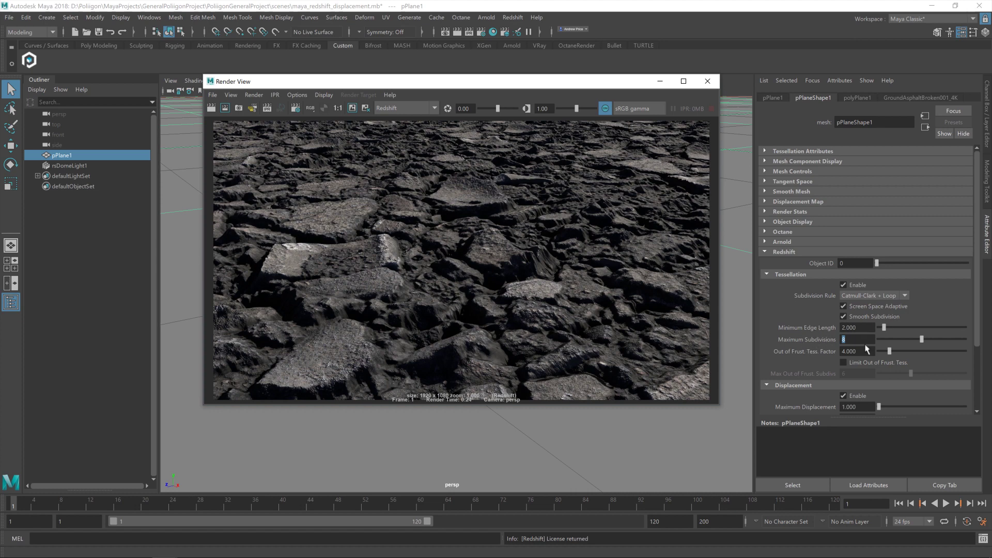
# Raise the plane's tessellation Minimum Edge Length to about 4.048 and render the current frame
pyautogui.moveTo(884, 328); pyautogui.dragTo(890, 328)
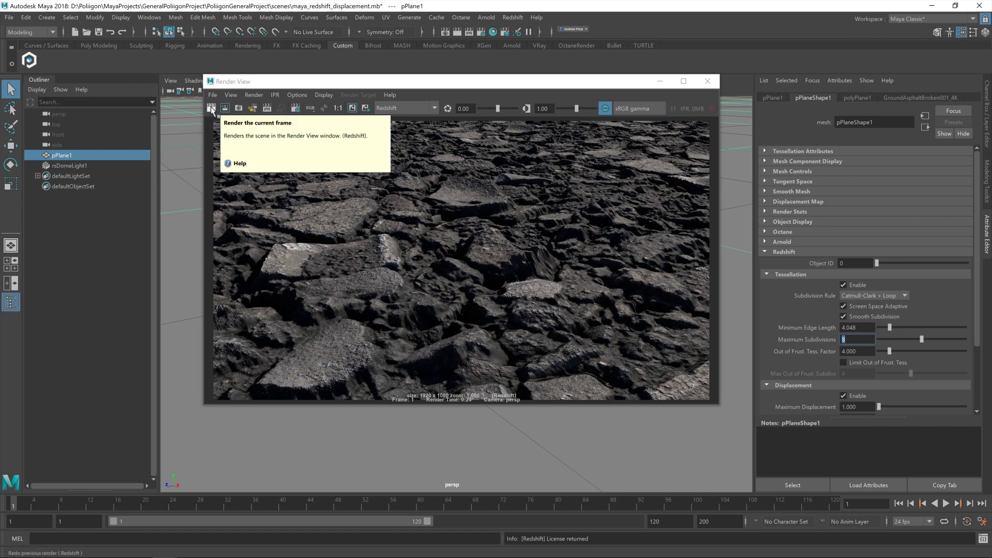
pyautogui.click(211, 108)
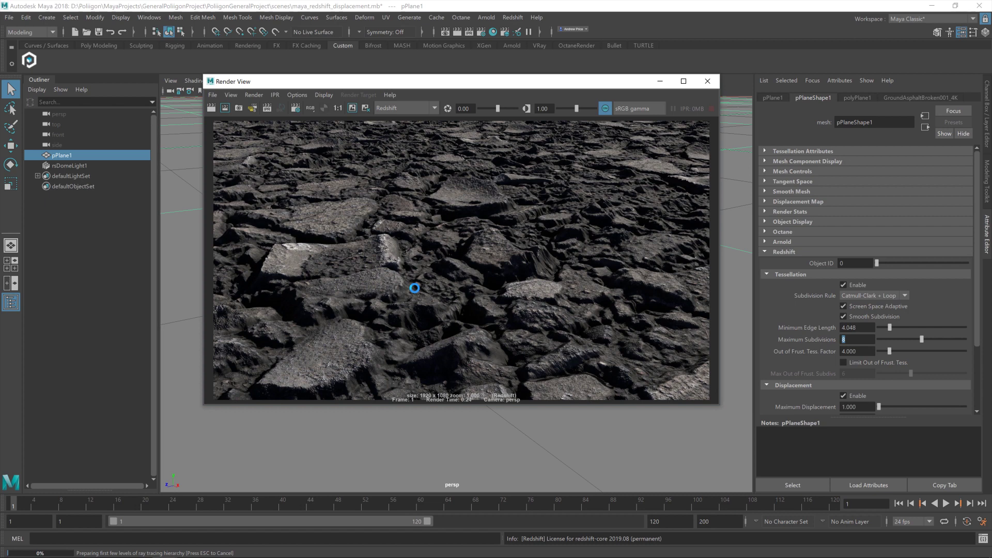